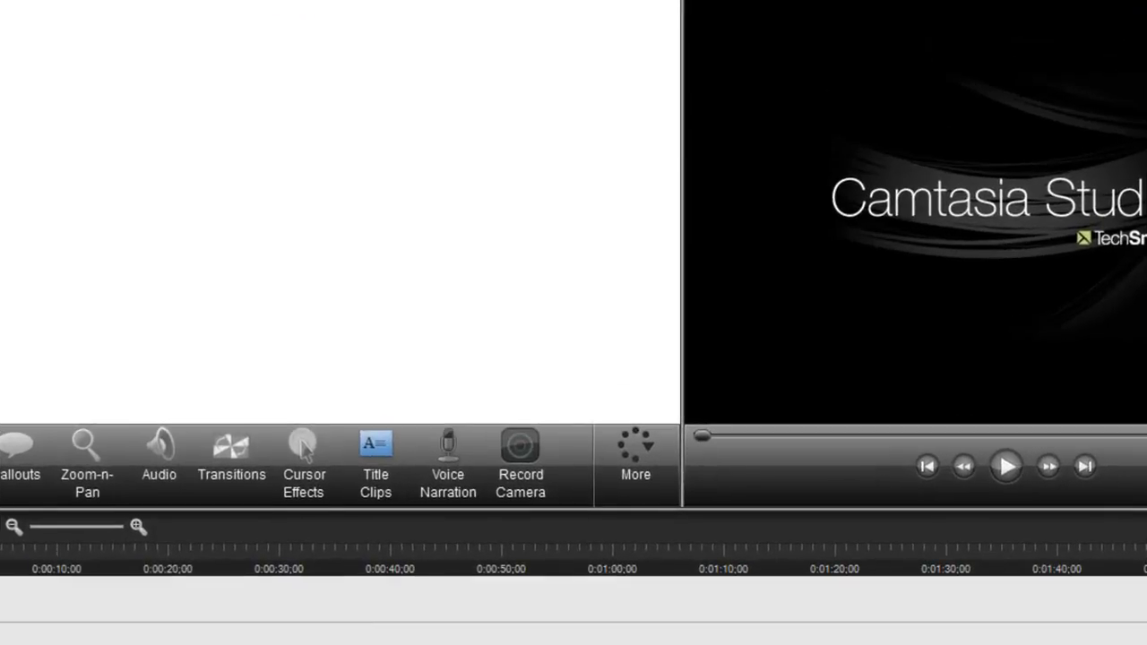
- Launch TEISS View, dismiss its About box, and start creating a new project
key(super)
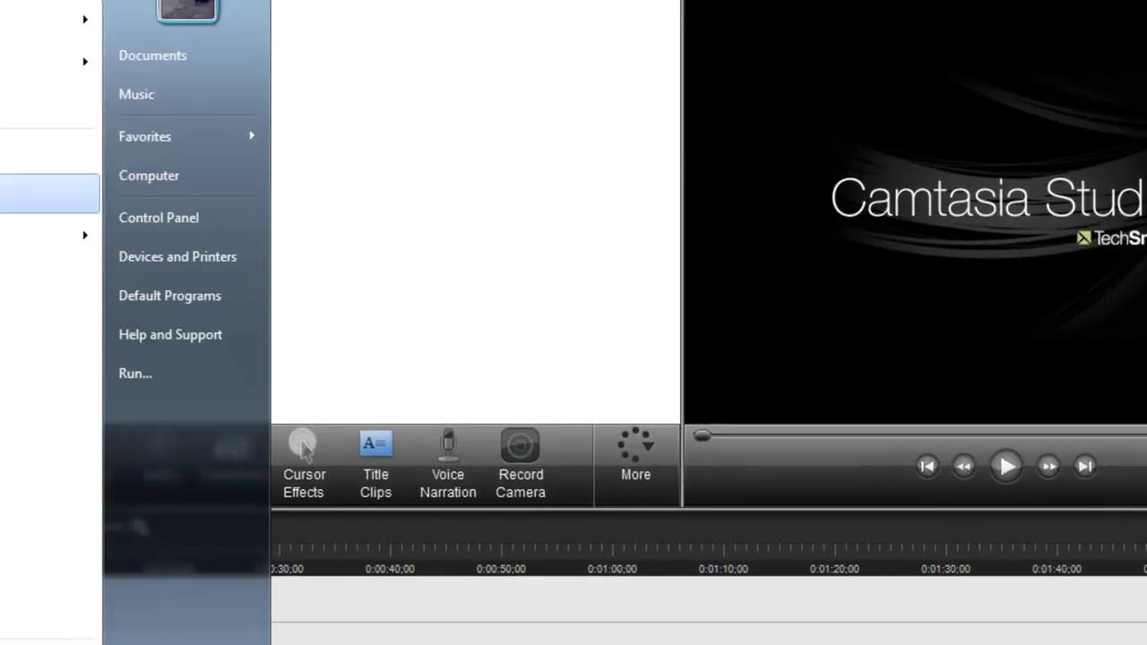
key(Escape)
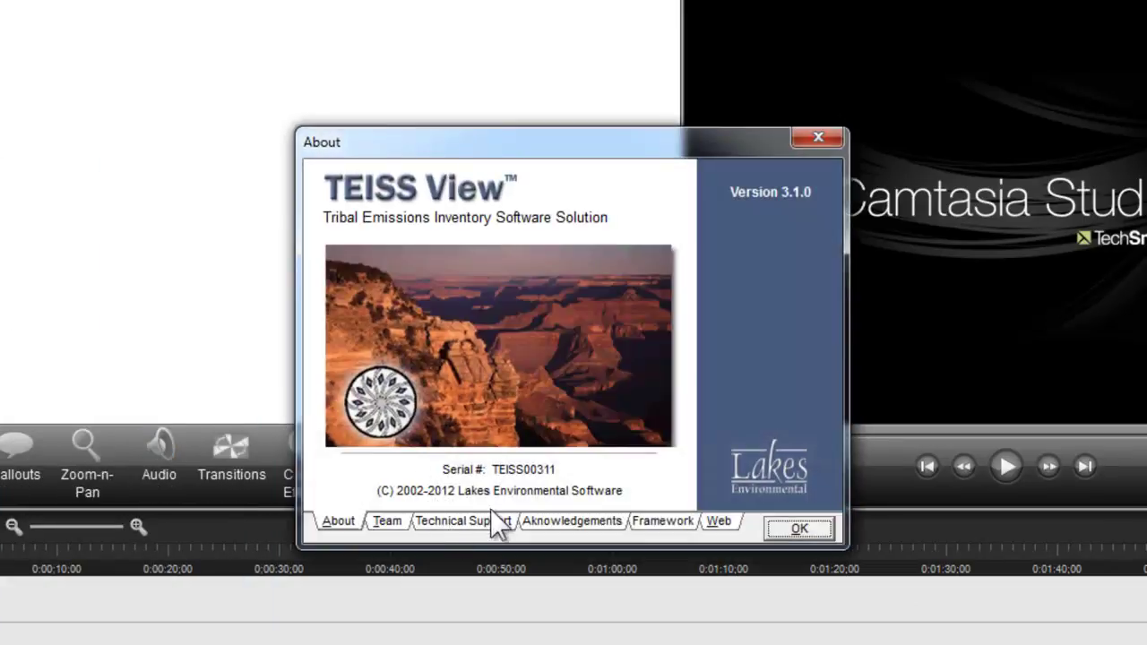
click(798, 530)
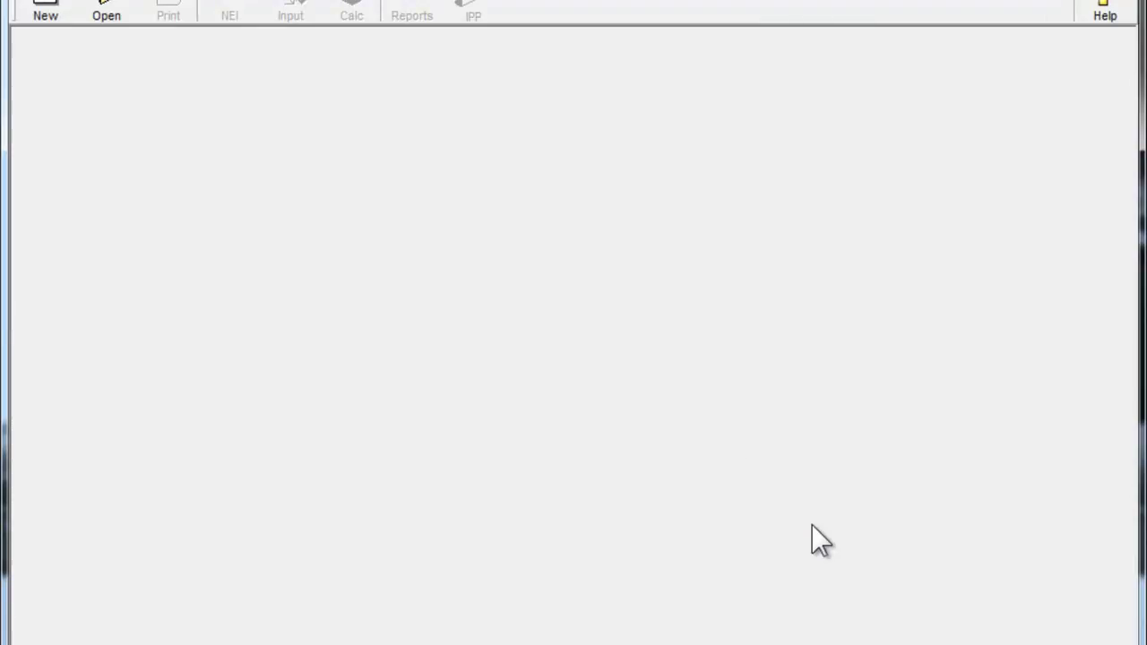
click(63, 18)
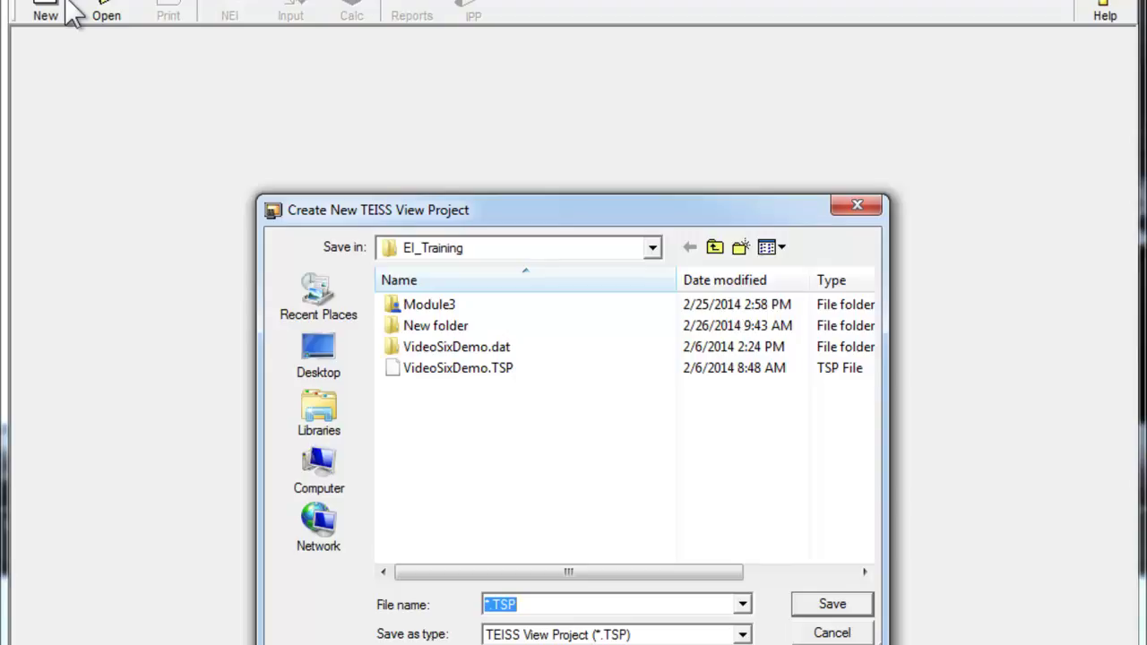
- Point the new project's save location to TAMS COURSES\TEISS\Module3
click(653, 250)
click(654, 250)
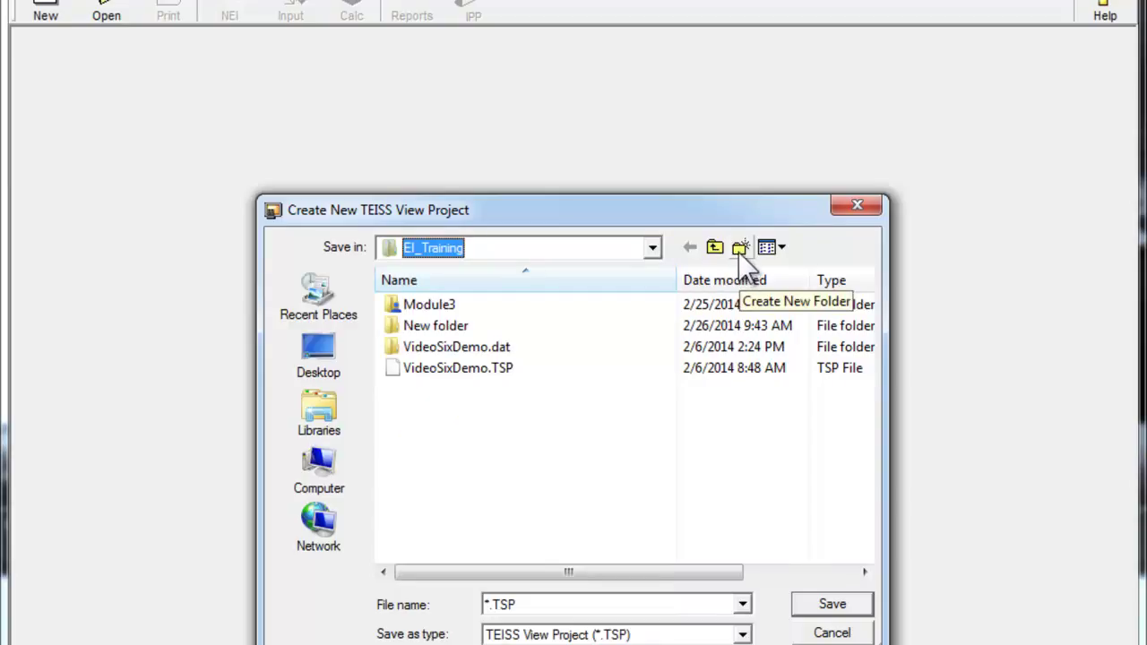
click(653, 248)
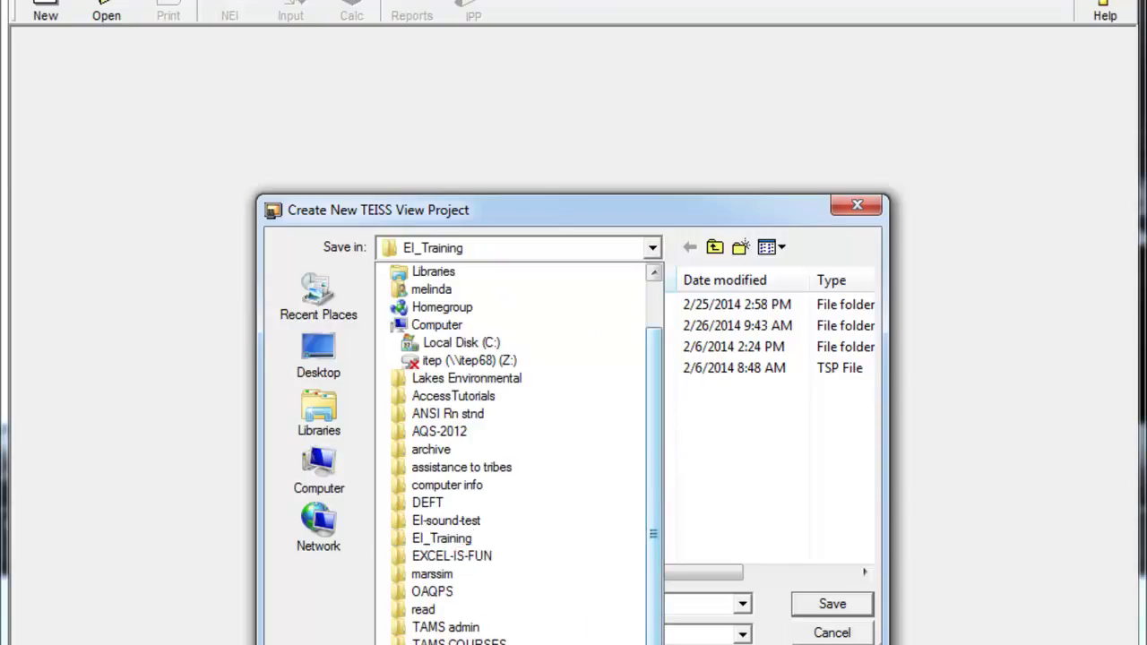
click(457, 641)
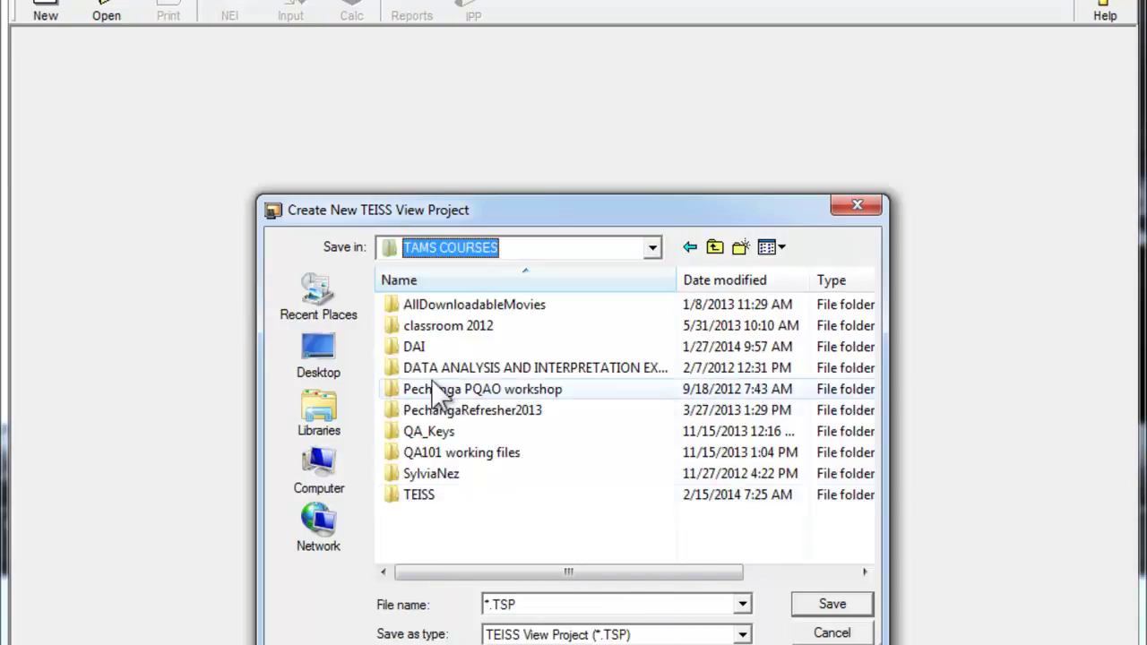
click(418, 498)
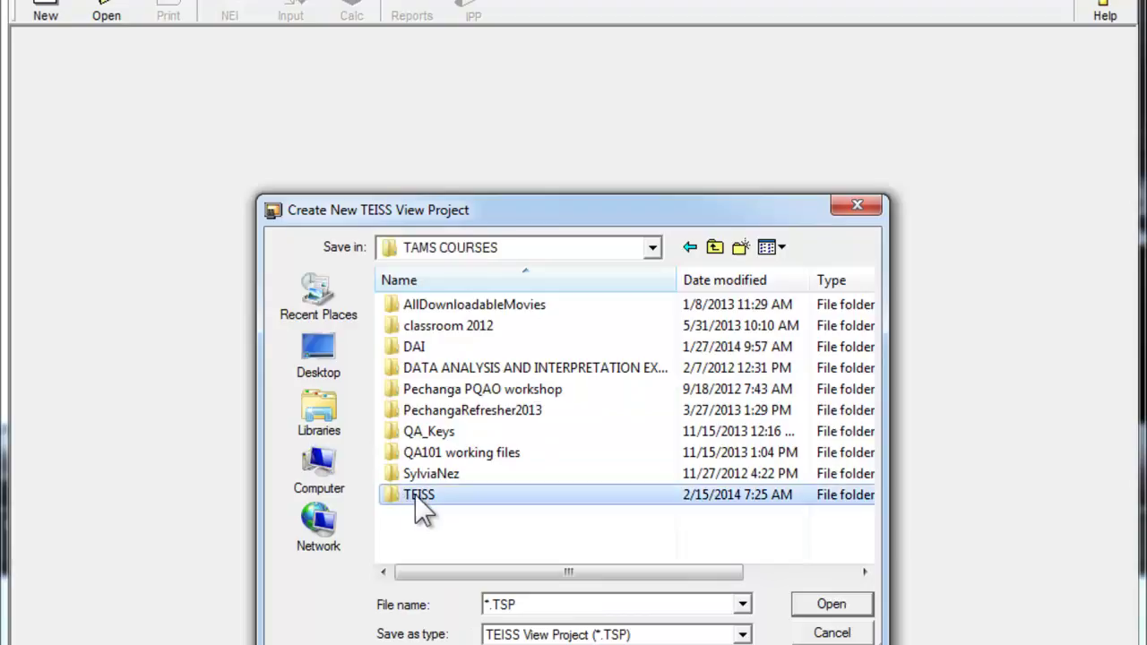
double_click(425, 500)
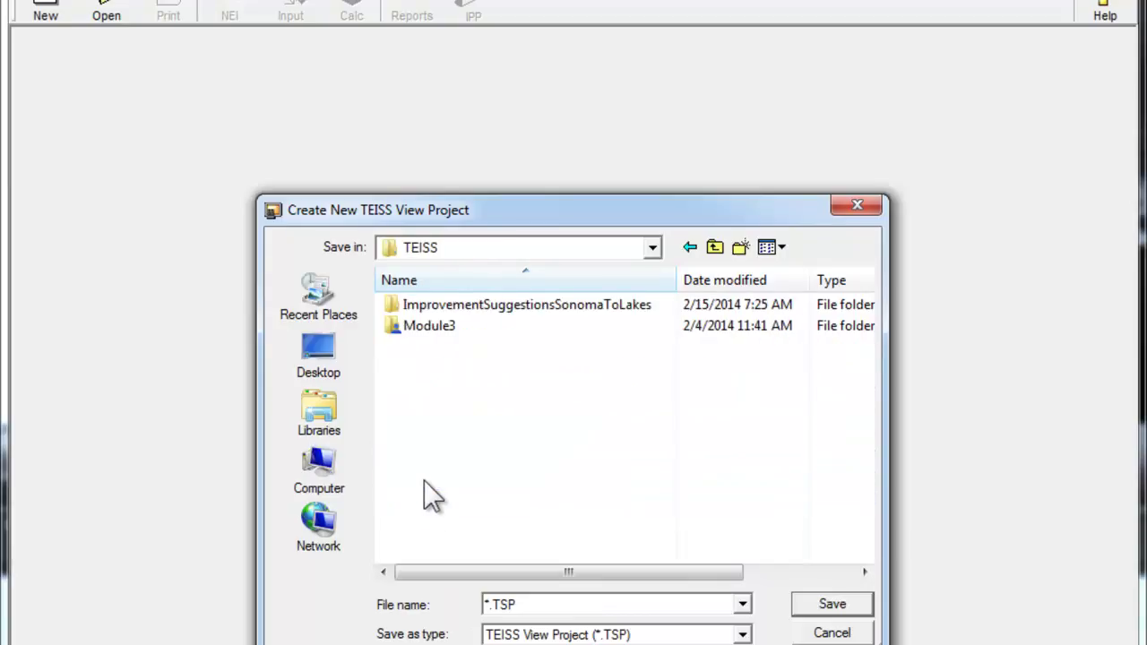
double_click(442, 333)
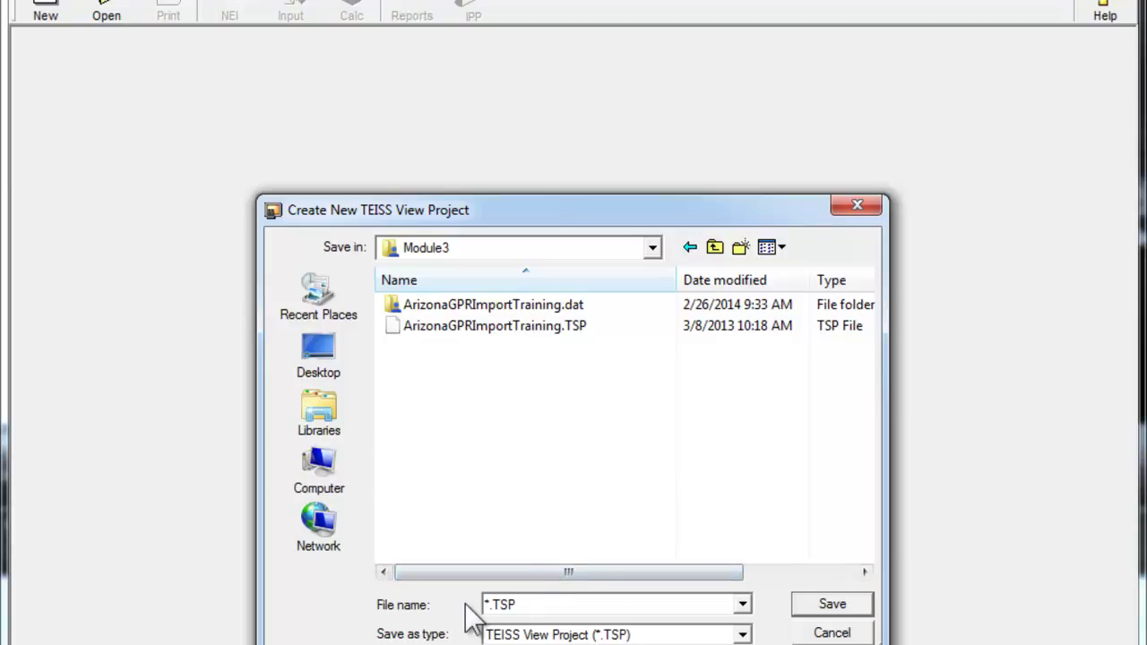
- Save the new project file as EveryTribeAZ in the Module3 folder
drag(489, 604, 517, 604)
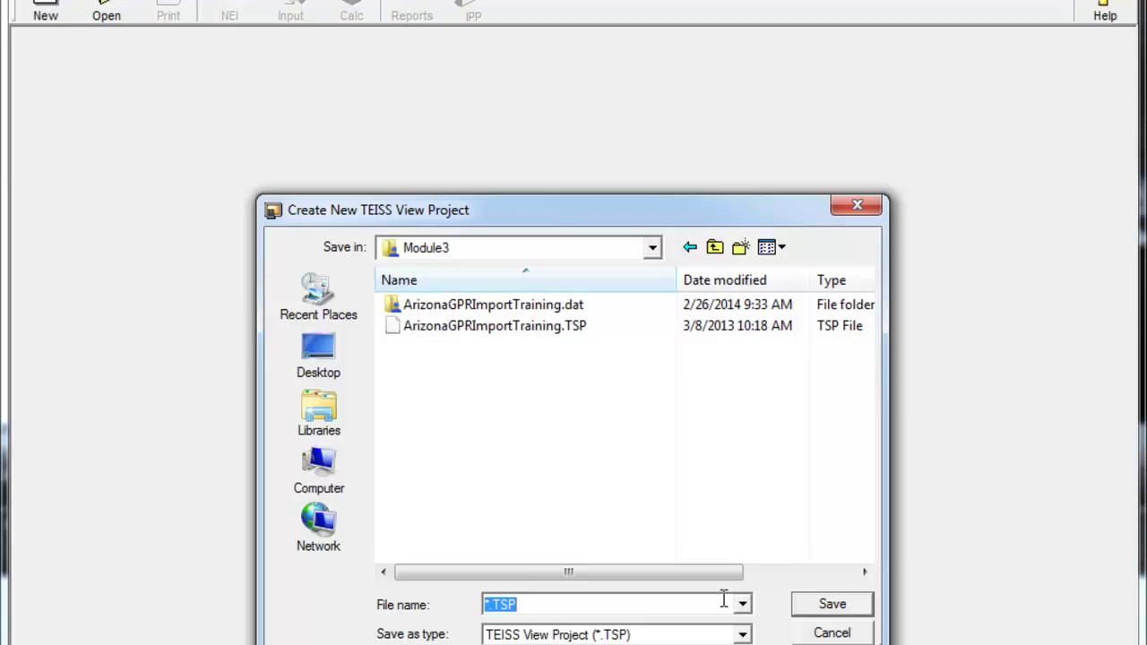
text(EveryT)
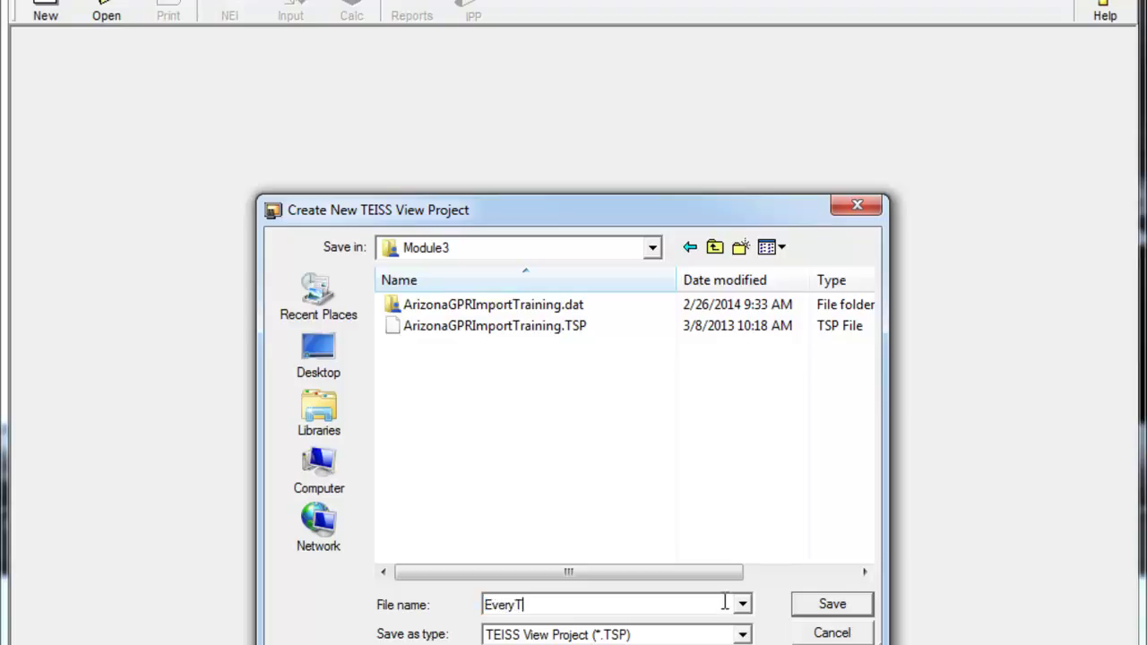
text(ribeAZ)
click(854, 606)
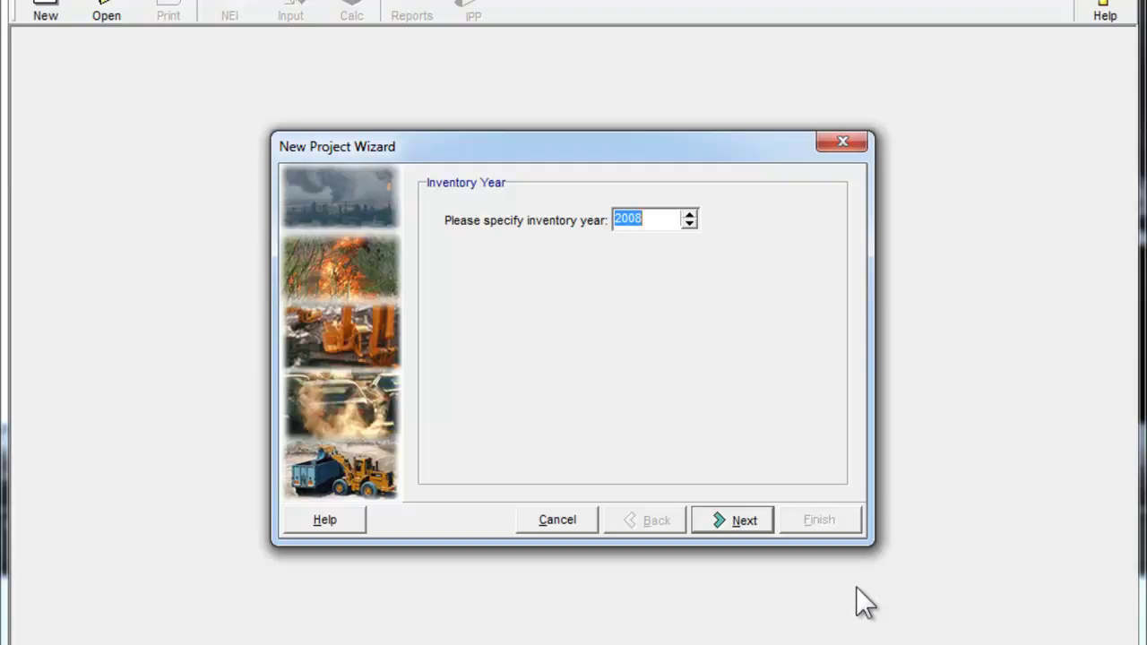
- Set the inventory year to 2011 and advance to the States/Tribes Coverage page
text(2011)
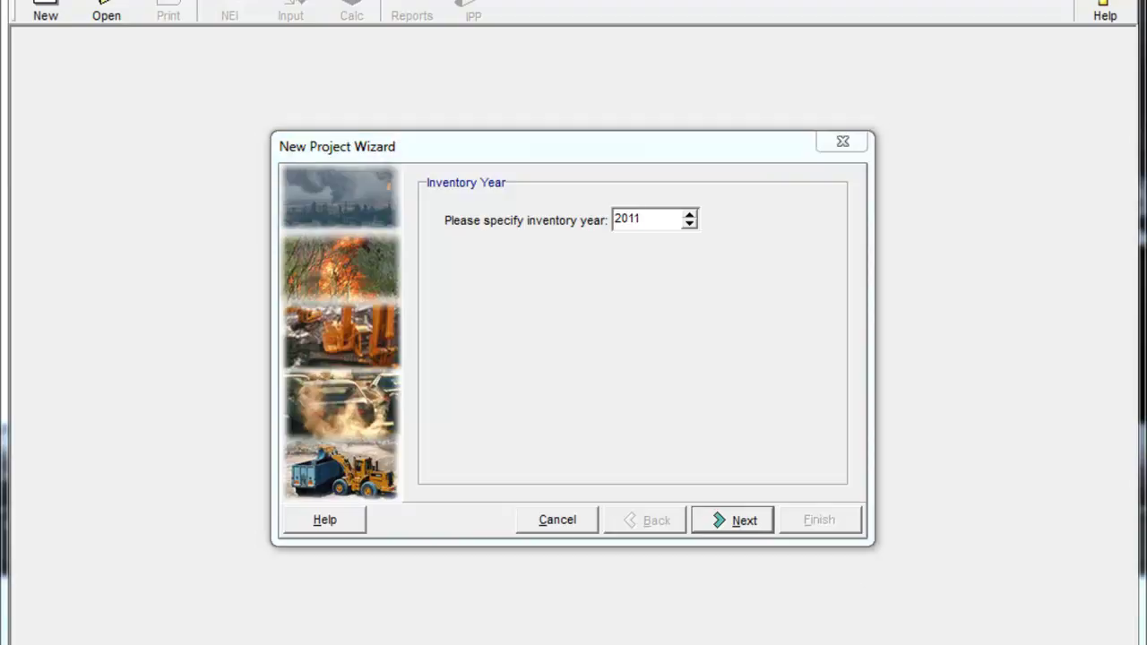
click(736, 511)
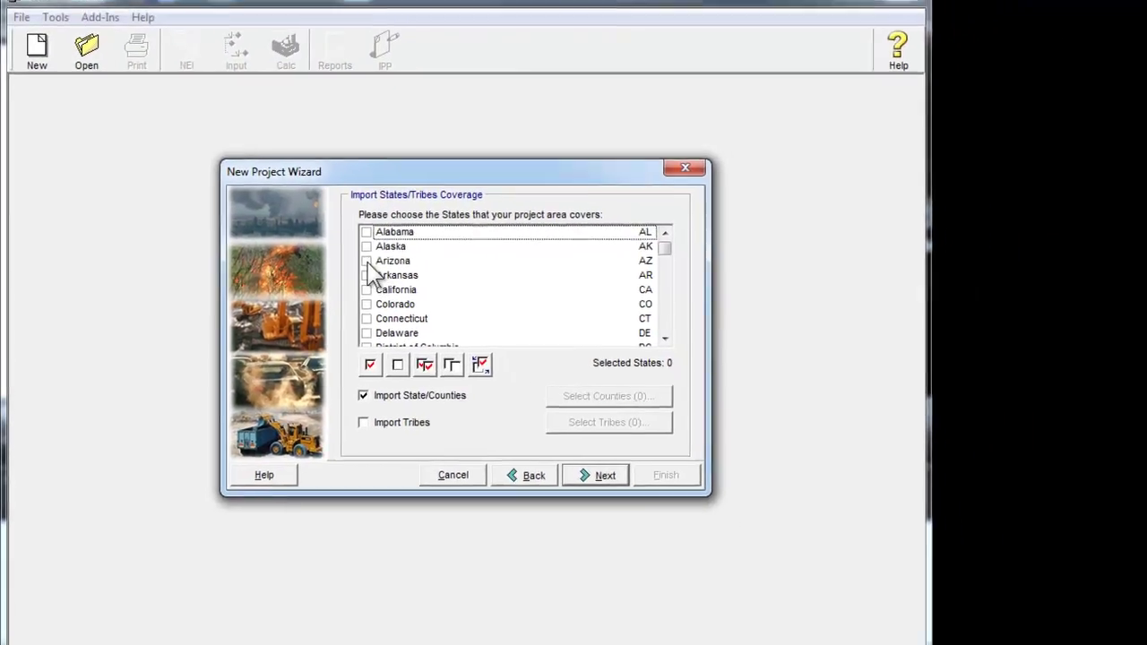
- Select Arizona with tribe import enabled and open the list of its 21 tribes
click(366, 261)
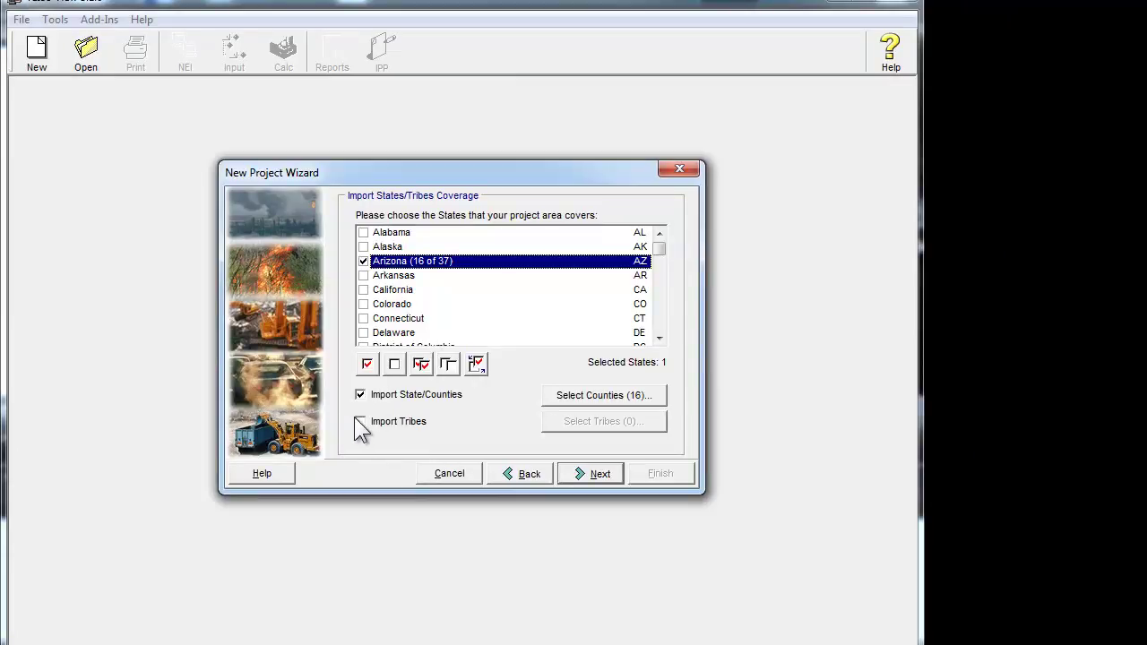
click(361, 422)
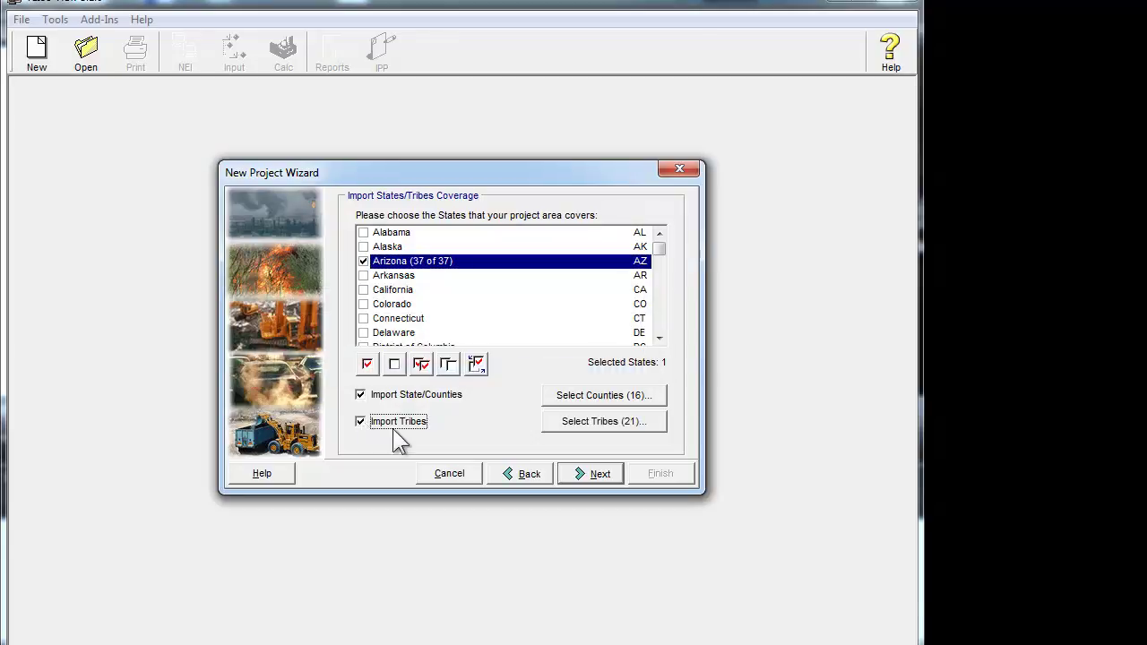
click(642, 422)
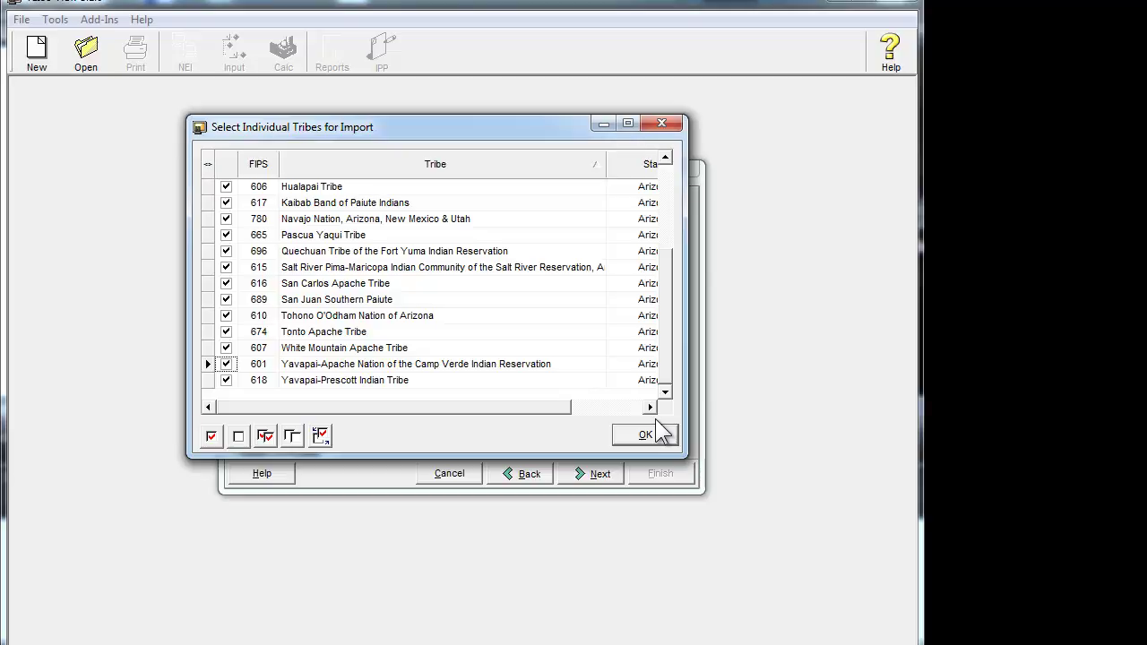
mouse_move(670, 346)
mouse_down()
mouse_move(677, 279)
mouse_move(667, 370)
mouse_move(666, 271)
mouse_move(661, 359)
mouse_up()
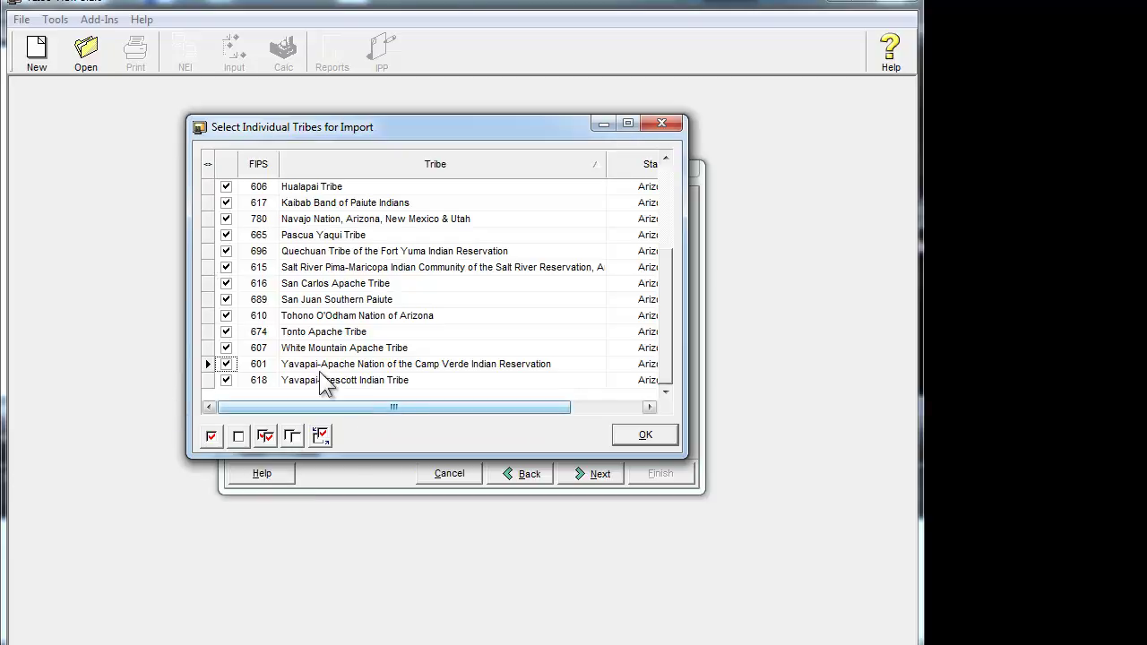
- Accept all Arizona tribes and advance to the Additional Maps page
click(642, 437)
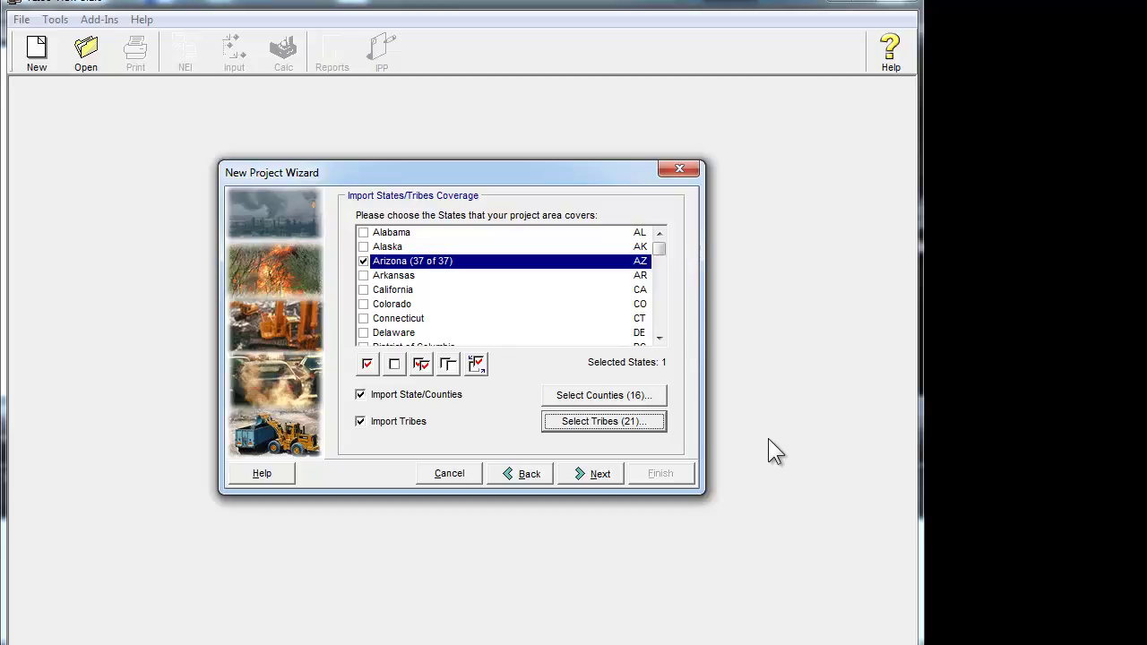
click(596, 472)
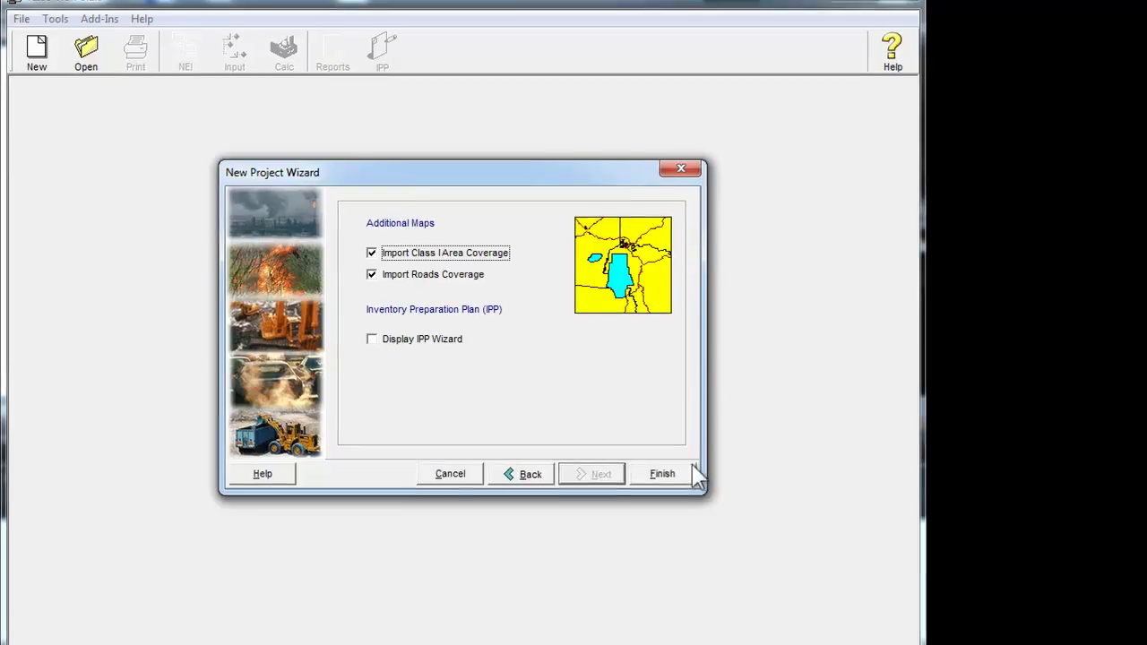
- Finish the New Project Wizard with Class I Area and Roads coverage included
click(691, 477)
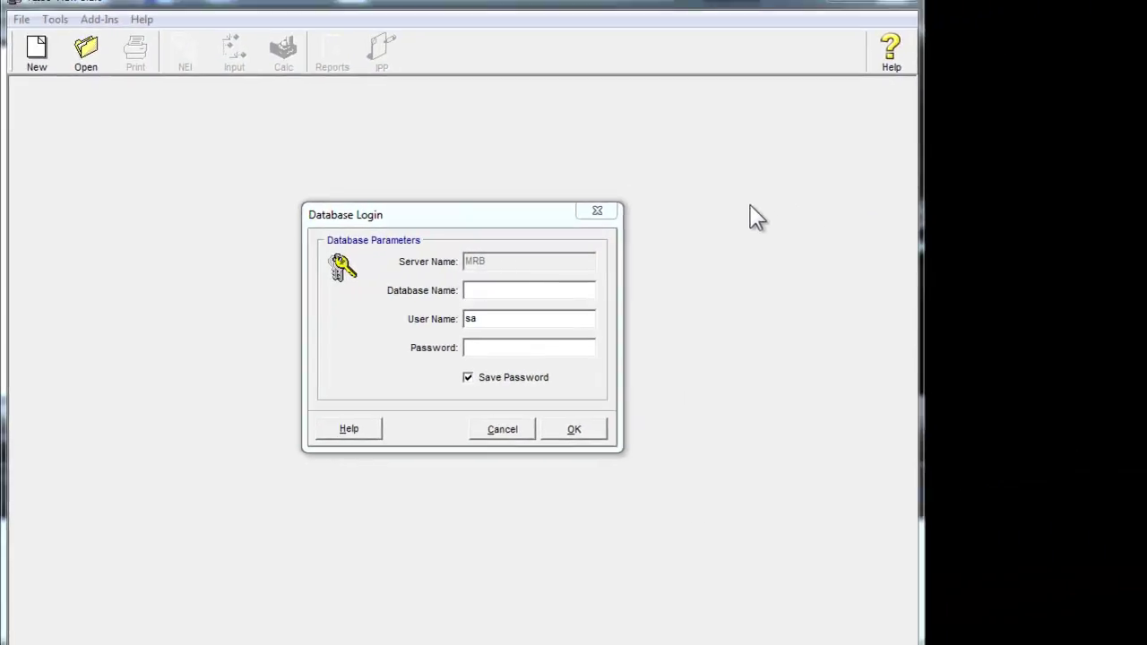
- Log in to the EveryTribeAZ database, correcting its name, with the database password
click(514, 291)
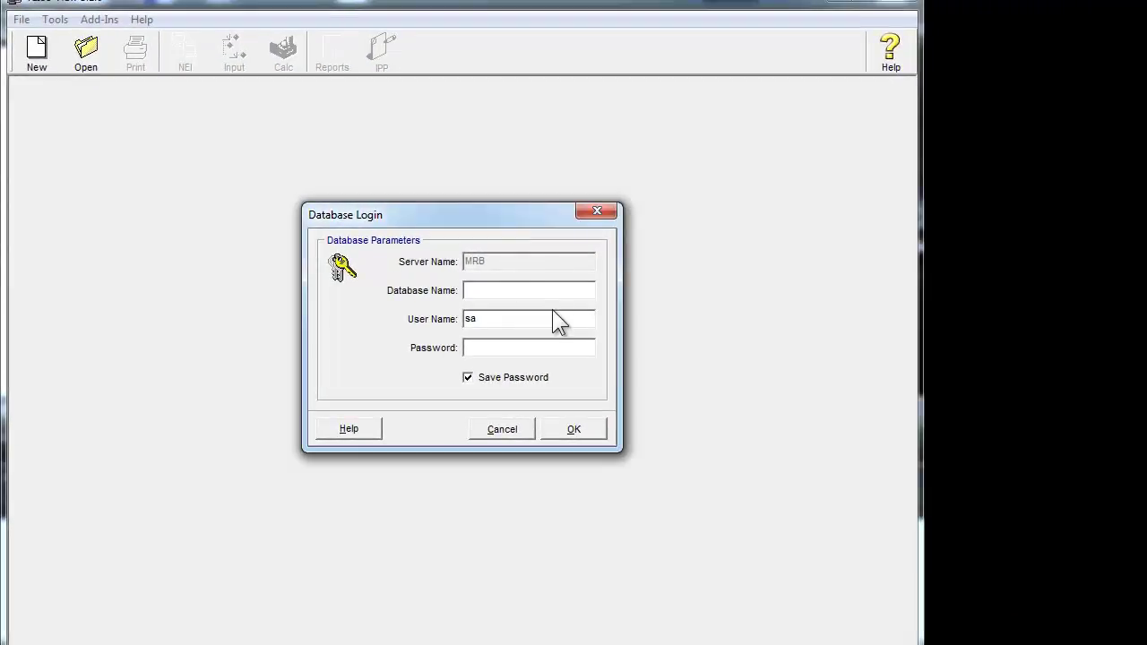
text(Ever)
text(y)
drag(482, 289, 500, 289)
text(ryTribeAZ)
click(512, 349)
text(******)
click(566, 425)
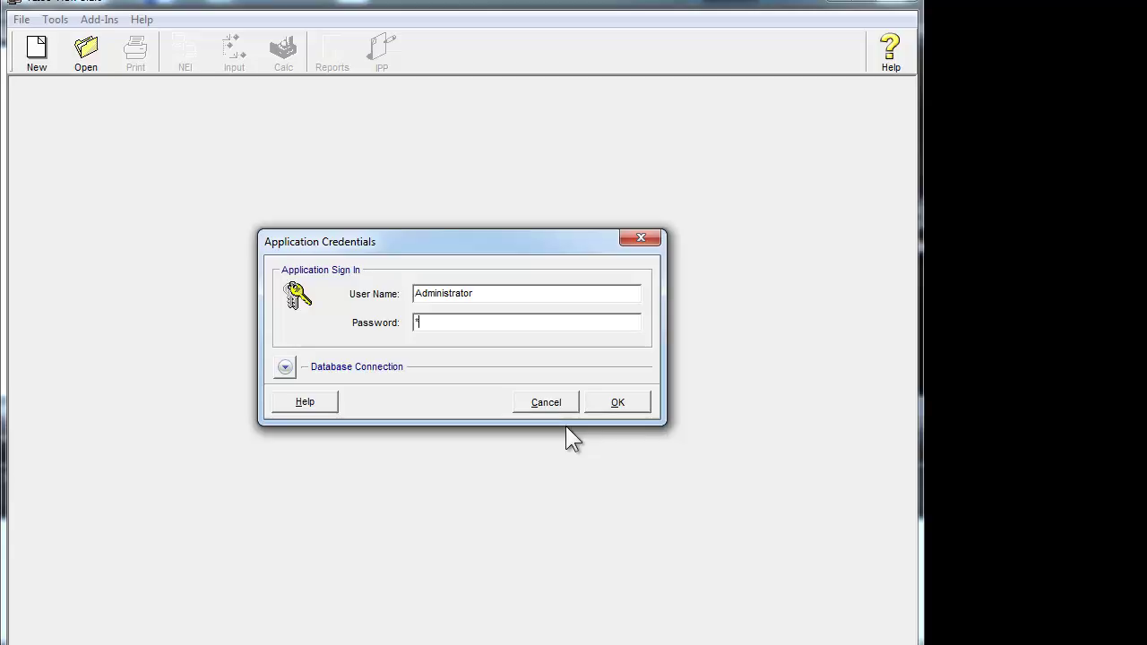
- Complete the administrator user name in the Application Credentials prompt
text(min)
- Submit the application credentials so the database upgrade check begins
click(605, 412)
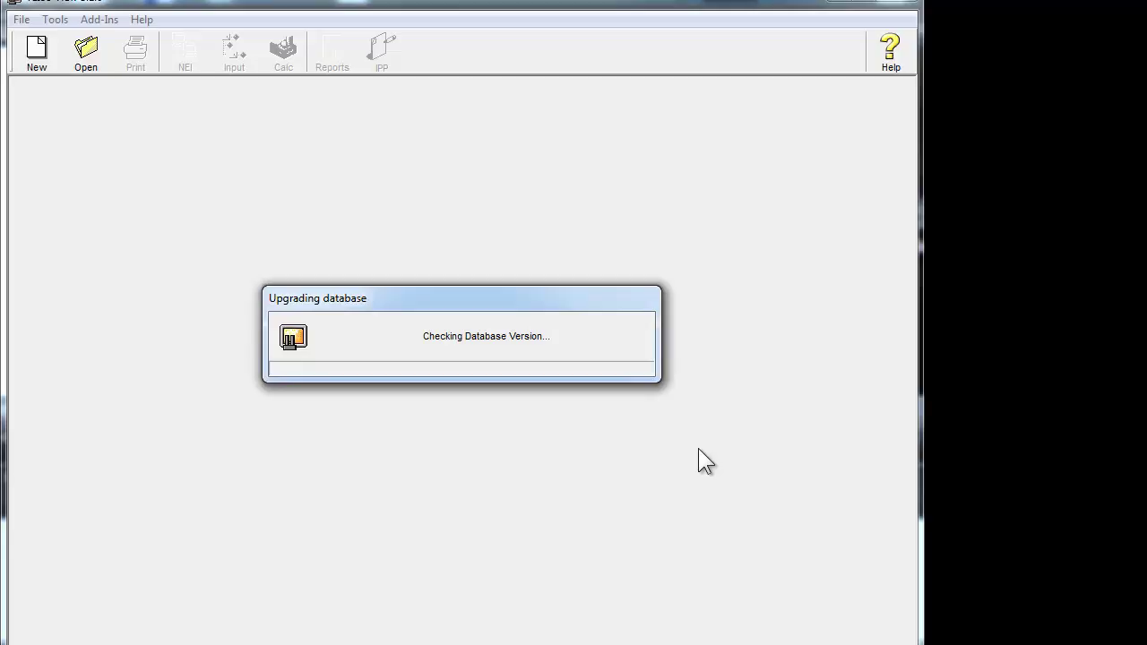